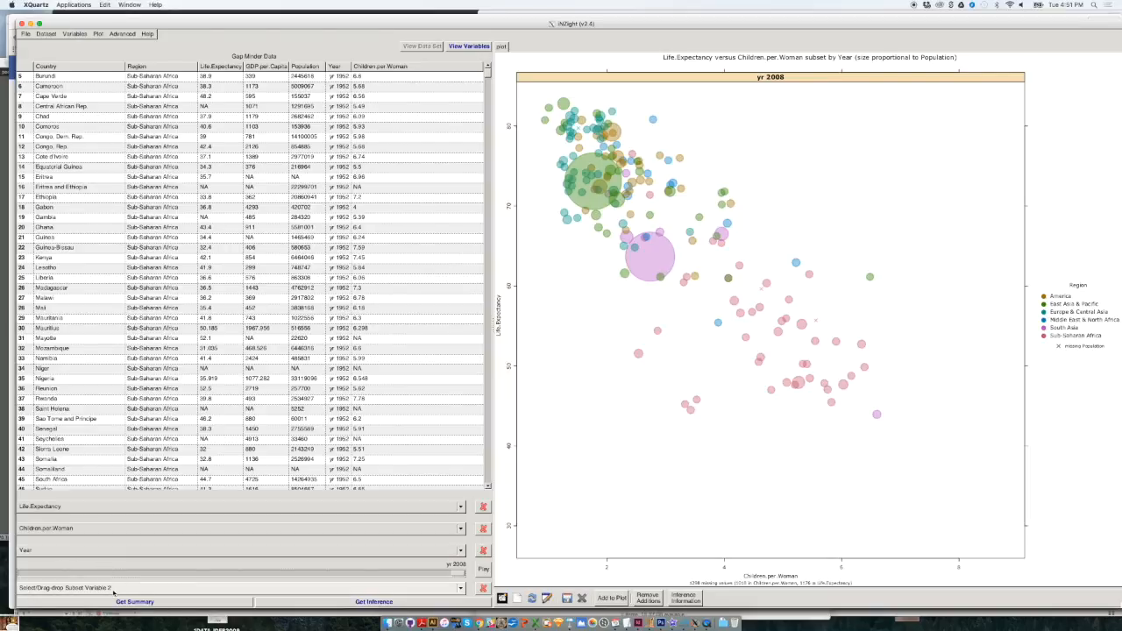
# Add Region as the second subset variable and limit the scatter plot to America for the year 1952.
pyautogui.click(58, 588)
pyautogui.click(80, 596)
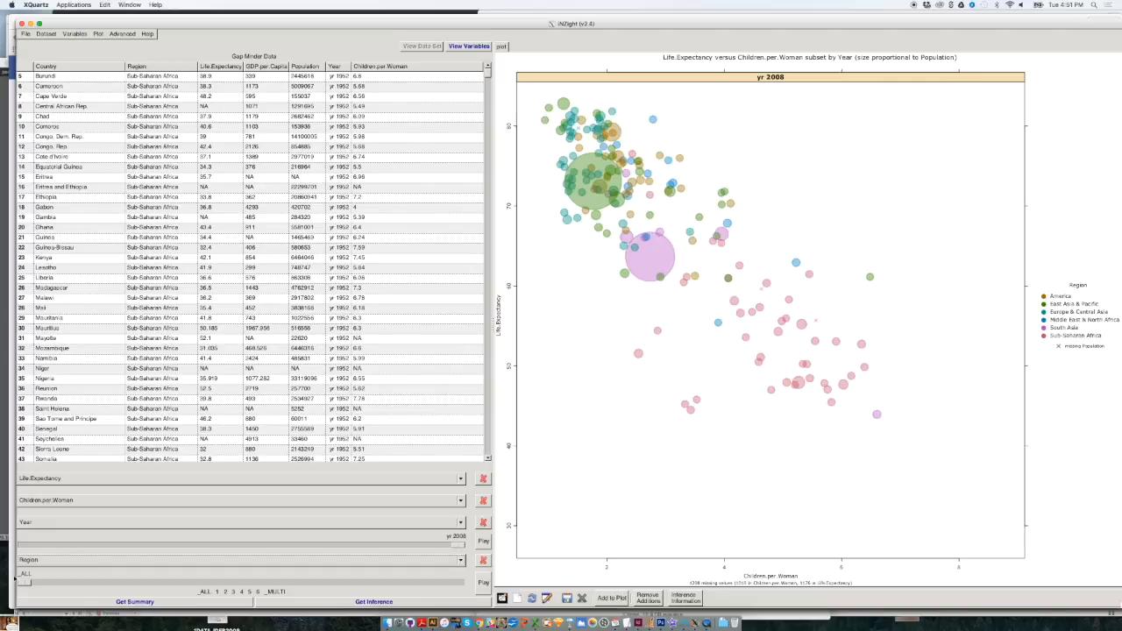
pyautogui.moveTo(24, 581); pyautogui.dragTo(63, 582)
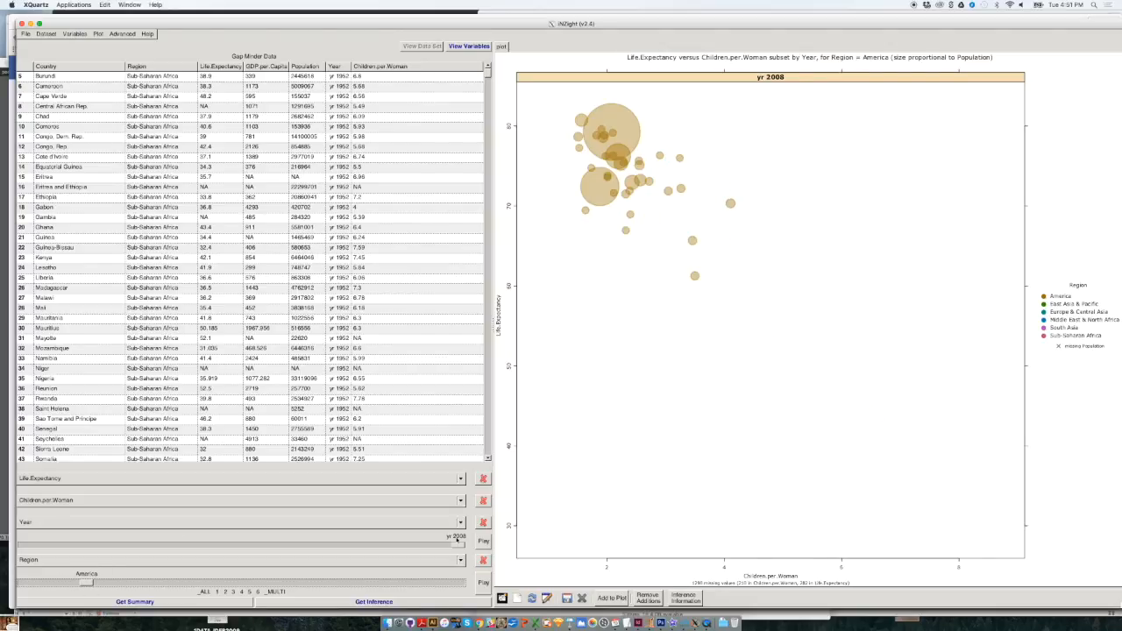
pyautogui.moveTo(455, 544); pyautogui.dragTo(395, 544)
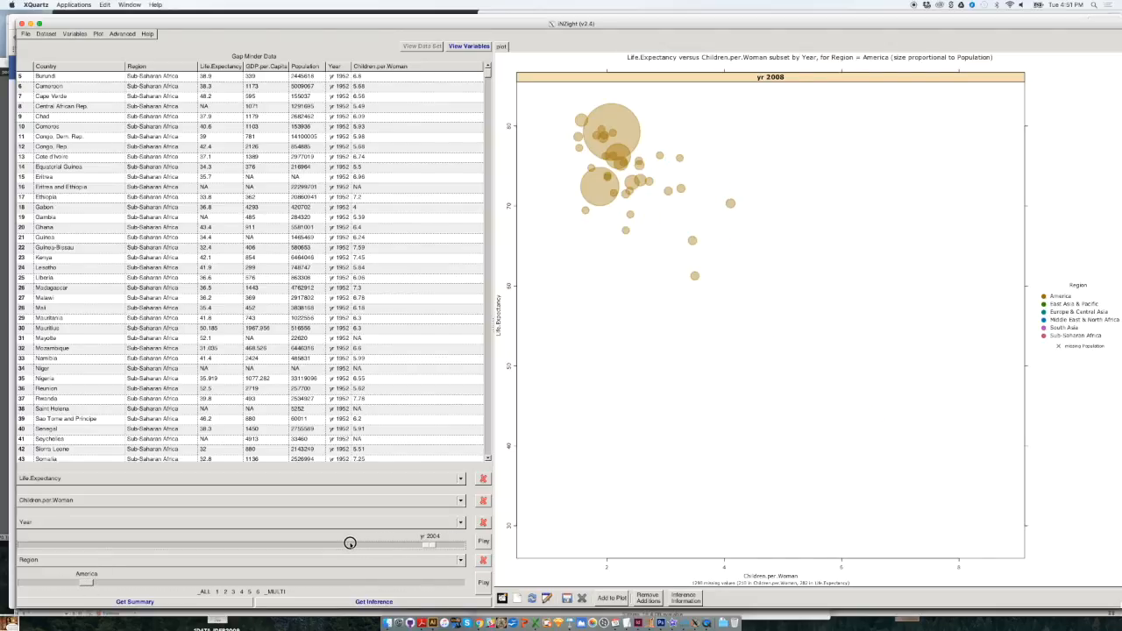
pyautogui.moveTo(262, 543); pyautogui.dragTo(59, 545)
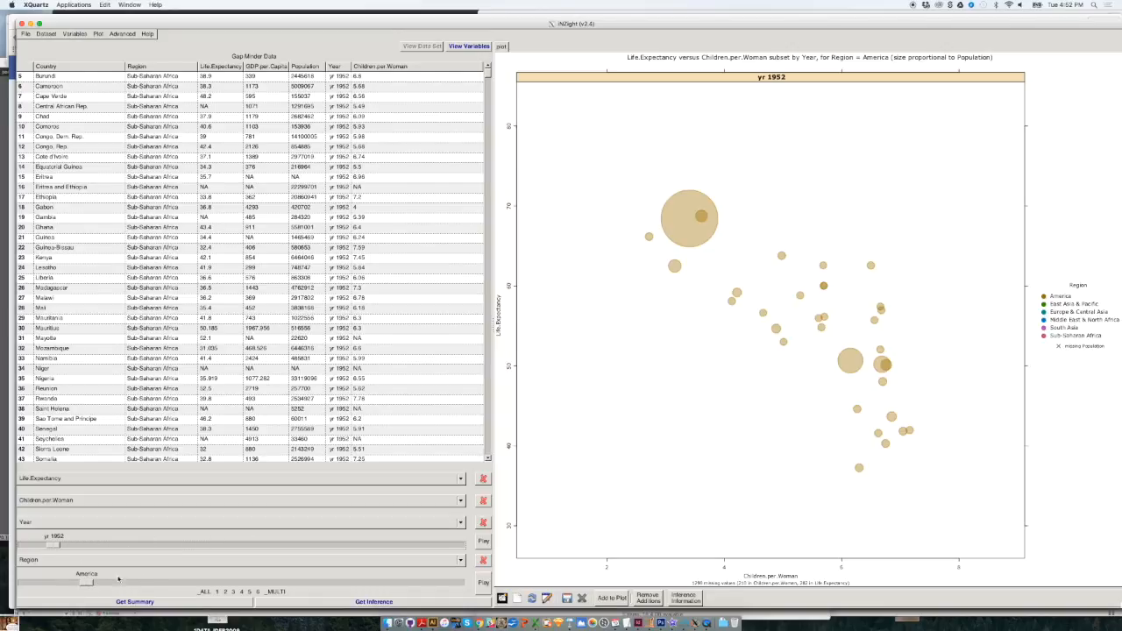
# Step the 1952 plot through the regions up to the _MULTI panel view and back to _ALL.
pyautogui.moveTo(109, 582); pyautogui.dragTo(436, 582)
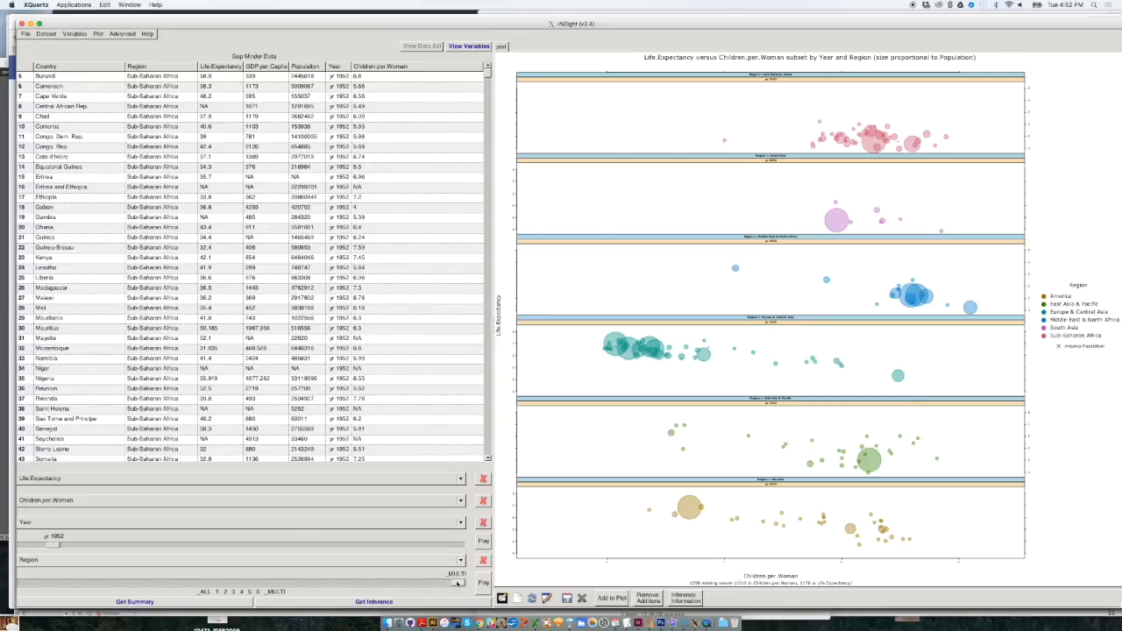
pyautogui.moveTo(304, 582); pyautogui.dragTo(15, 585)
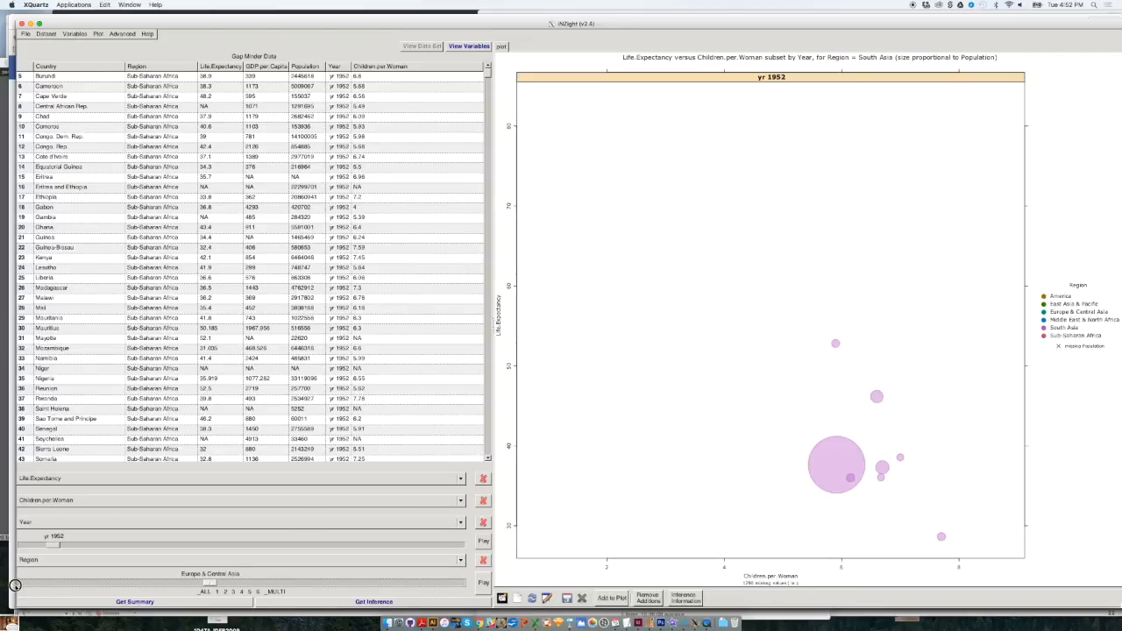
# Display every year side by side with the _MULTI year setting and restrict the panels to America.
pyautogui.moveTo(53, 544); pyautogui.dragTo(16, 543)
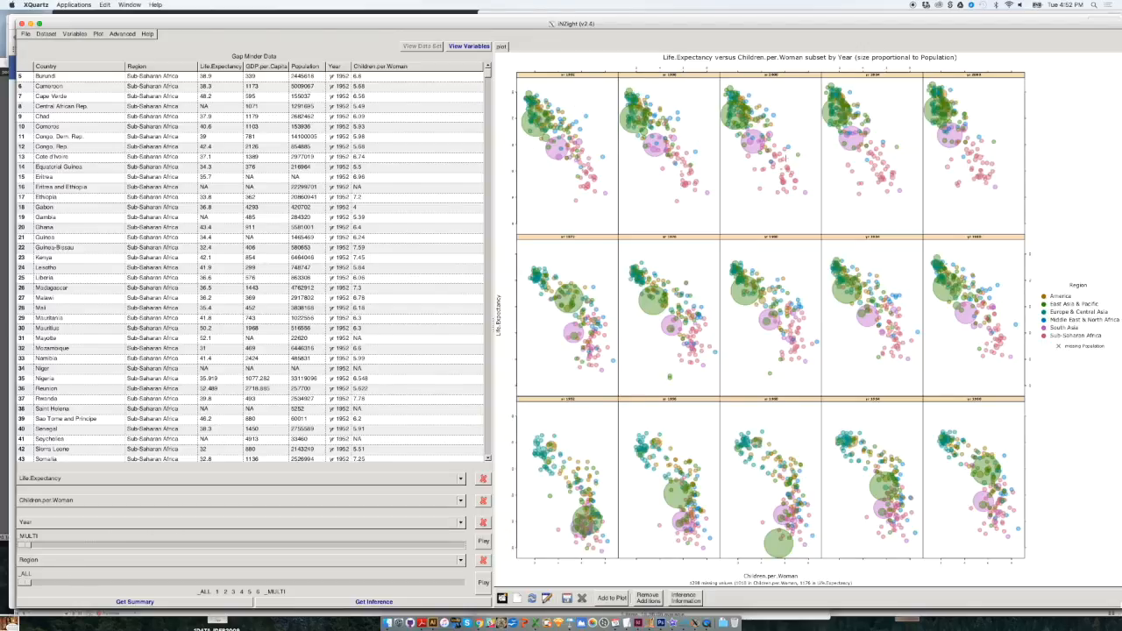
pyautogui.moveTo(41, 583); pyautogui.dragTo(85, 582)
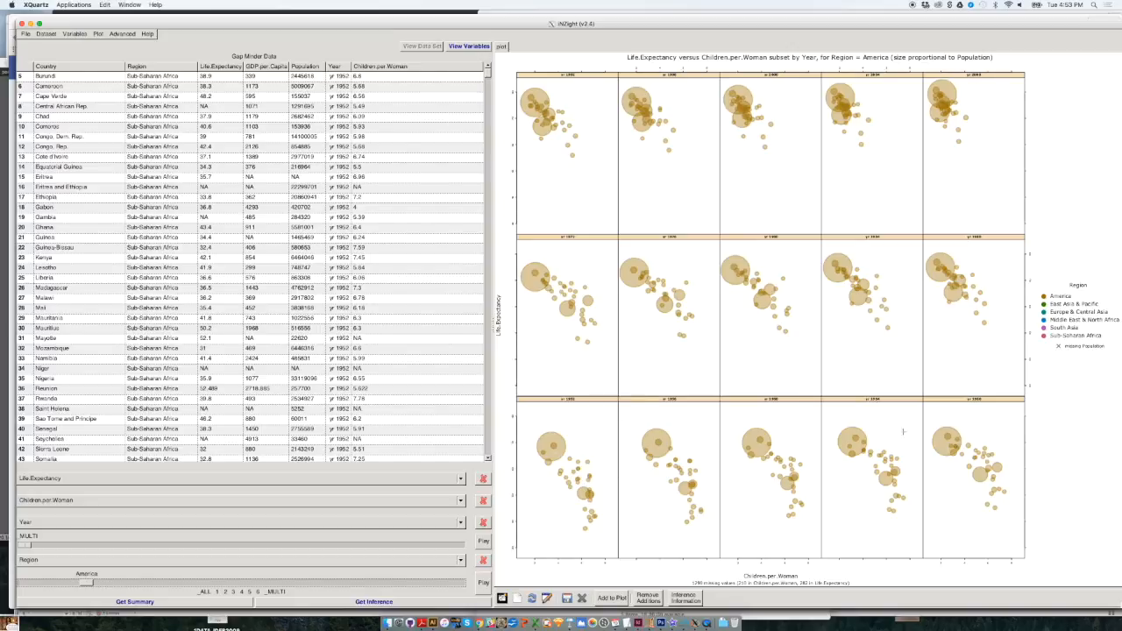
# Show America for the single year 1952 and advance the year through to 2008.
pyautogui.moveTo(26, 545); pyautogui.dragTo(84, 544)
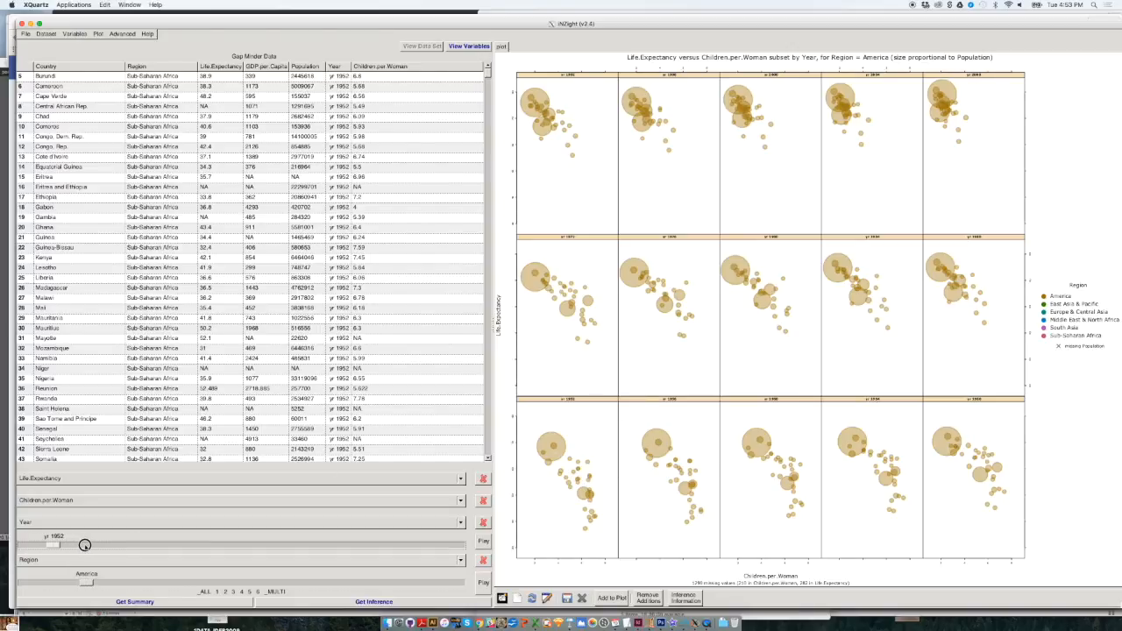
pyautogui.click(18, 544)
pyautogui.moveTo(19, 544); pyautogui.dragTo(86, 544)
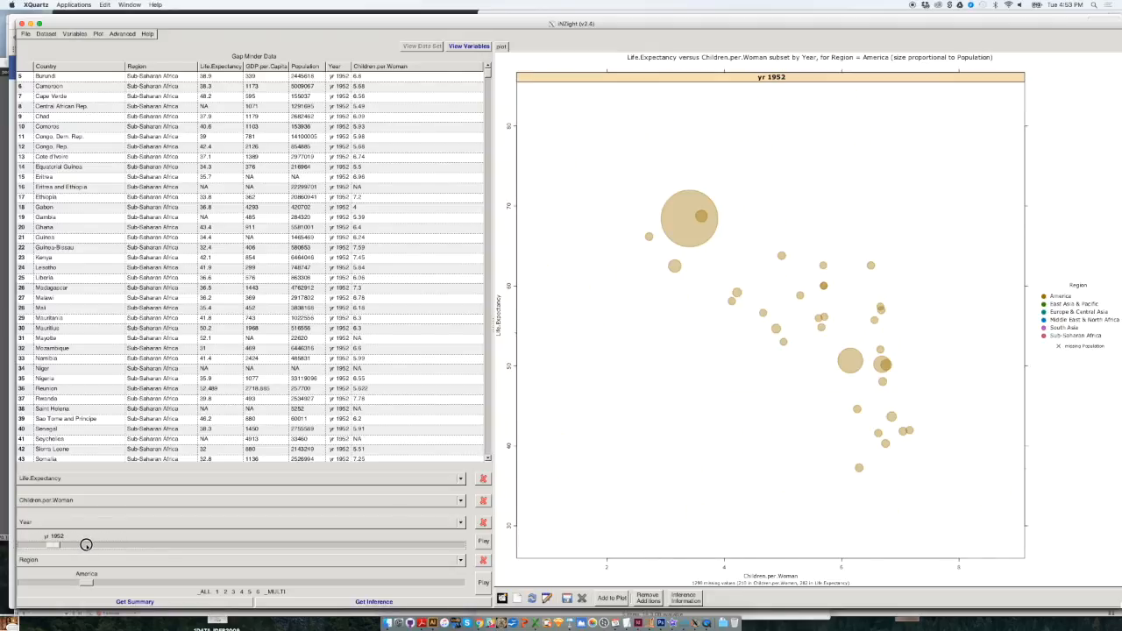
pyautogui.click(466, 547)
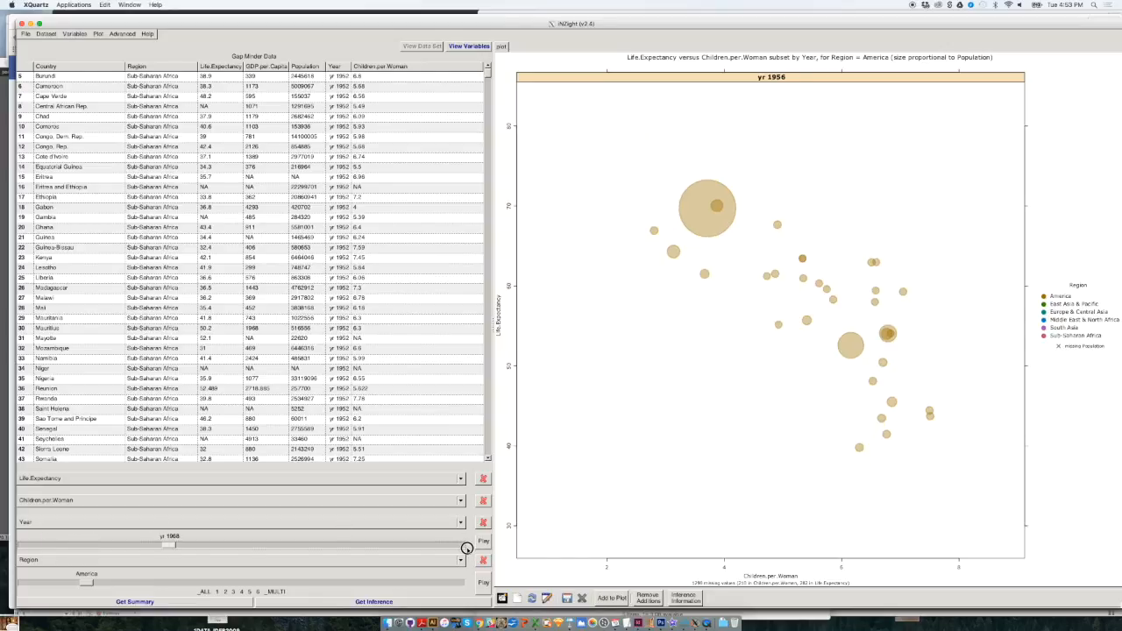
pyautogui.click(466, 547)
# View all regions for 2008, and return the plot to America in 1952.
pyautogui.moveTo(91, 583); pyautogui.dragTo(26, 586)
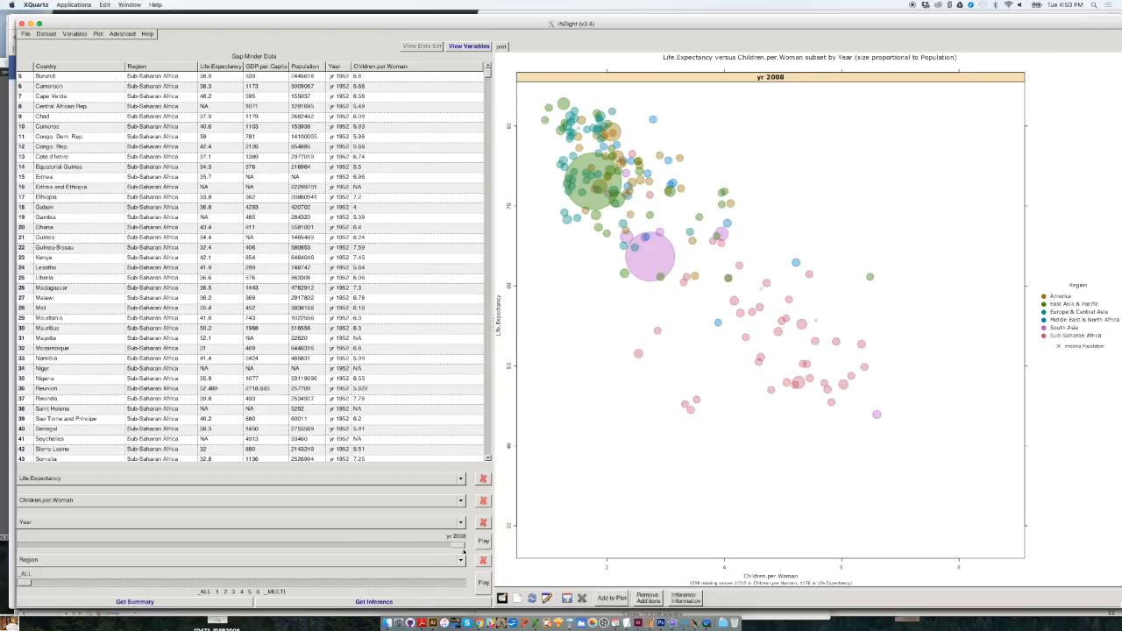
pyautogui.click(261, 545)
pyautogui.moveTo(261, 557); pyautogui.dragTo(86, 582)
# Review the variables offered for both subset selections and remove Region as the second subset variable.
pyautogui.click(74, 522)
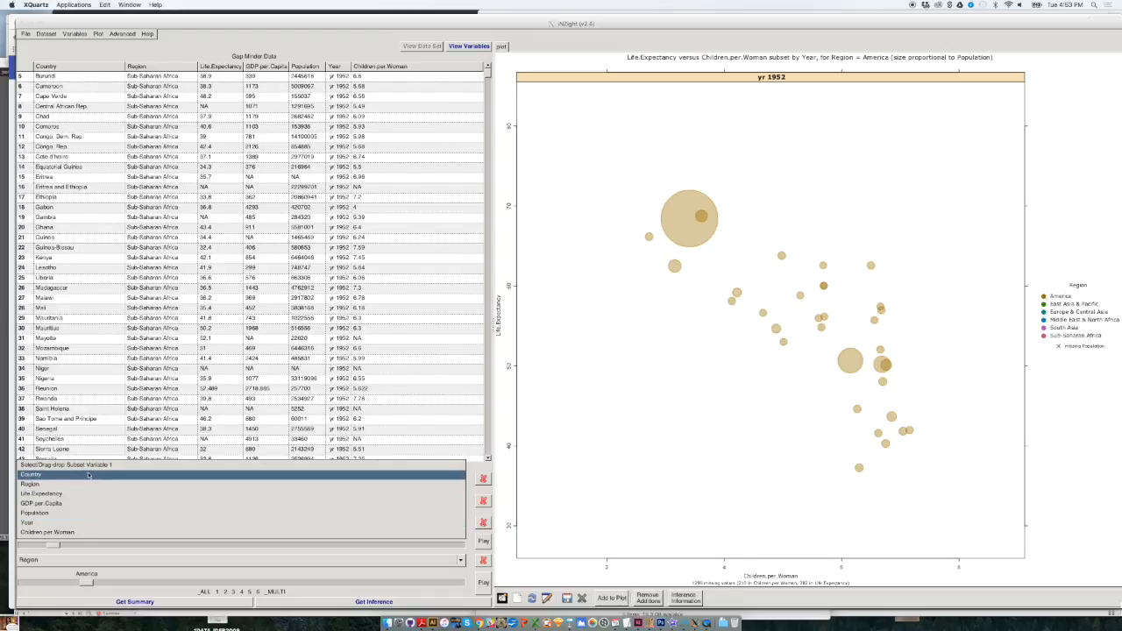
pyautogui.click(464, 551)
pyautogui.click(46, 561)
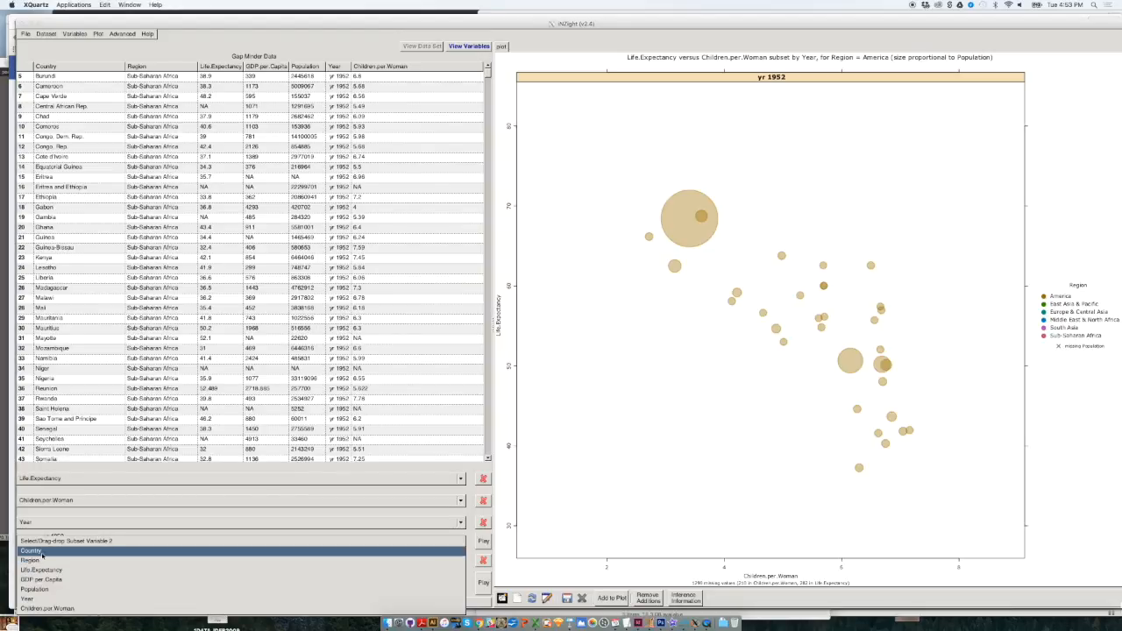
pyautogui.click(35, 560)
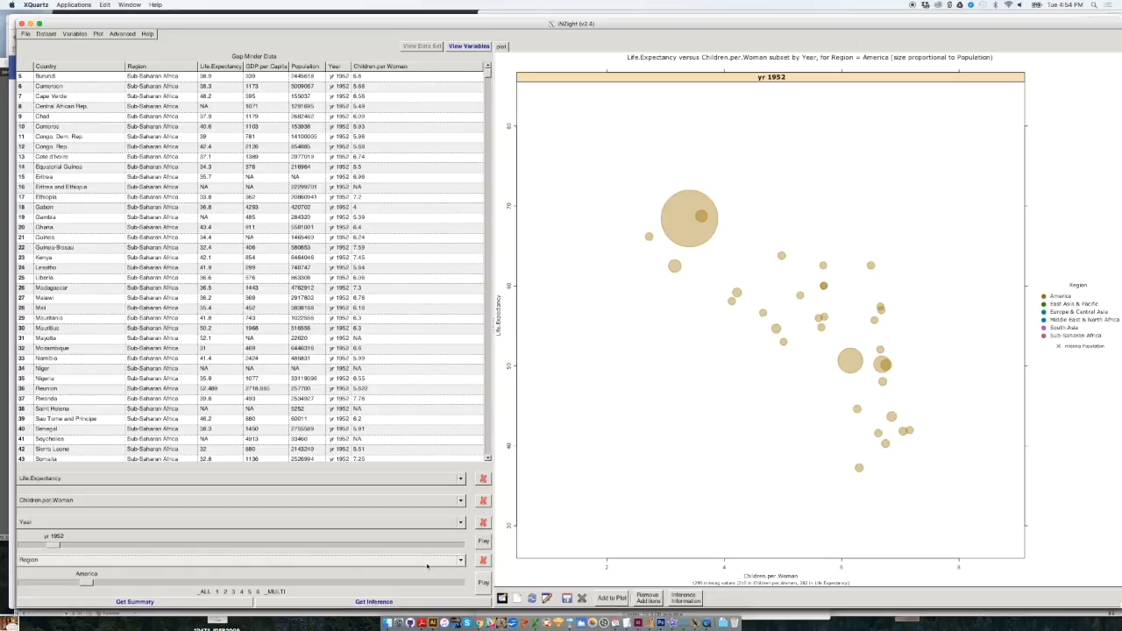
pyautogui.click(482, 561)
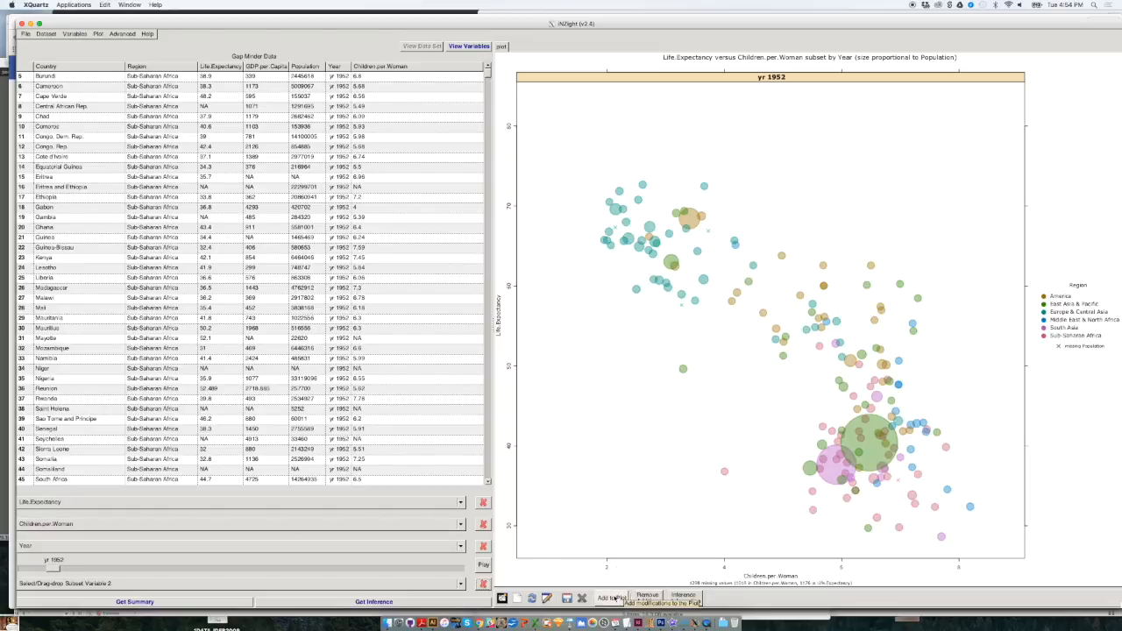
# Choose to identify points on the plot and label a point inside the large green bubble by id.
pyautogui.click(608, 598)
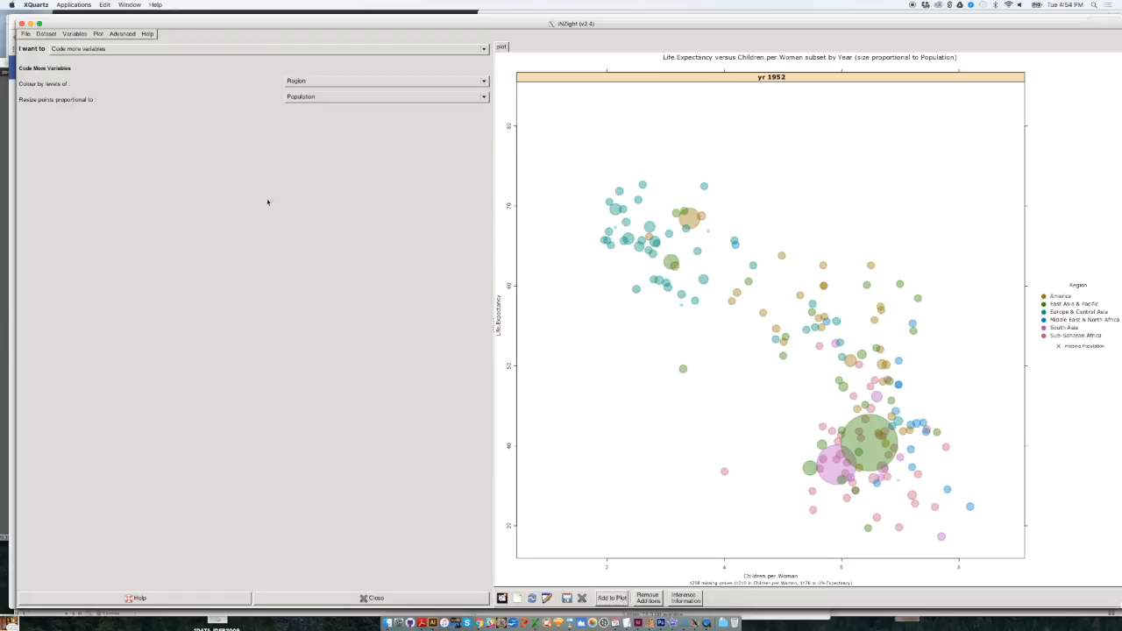
pyautogui.click(127, 49)
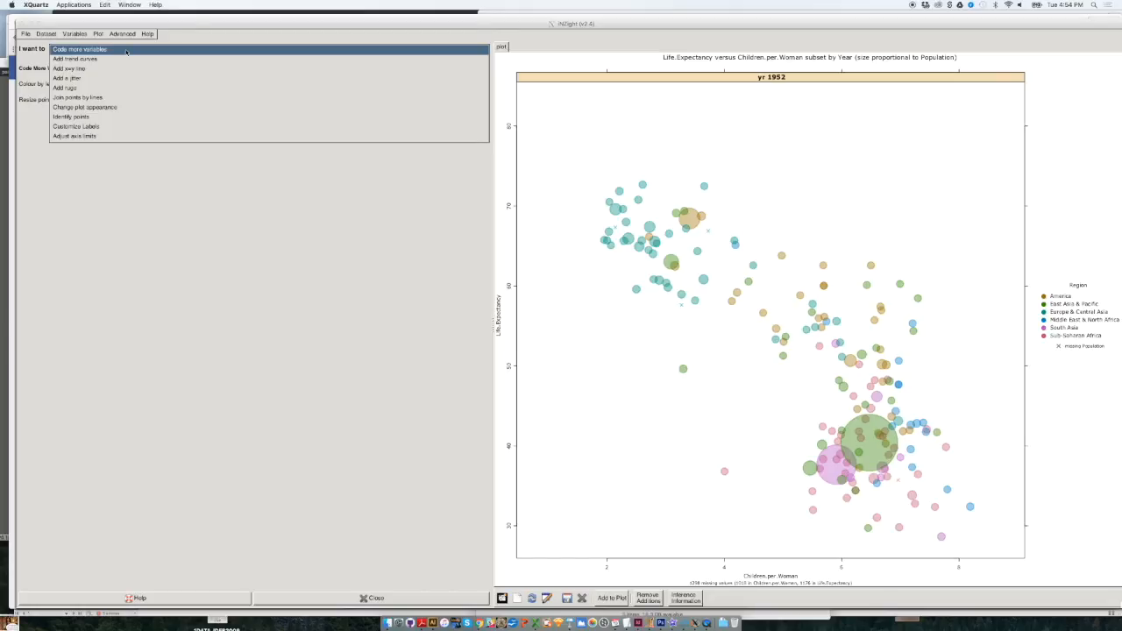
pyautogui.click(121, 119)
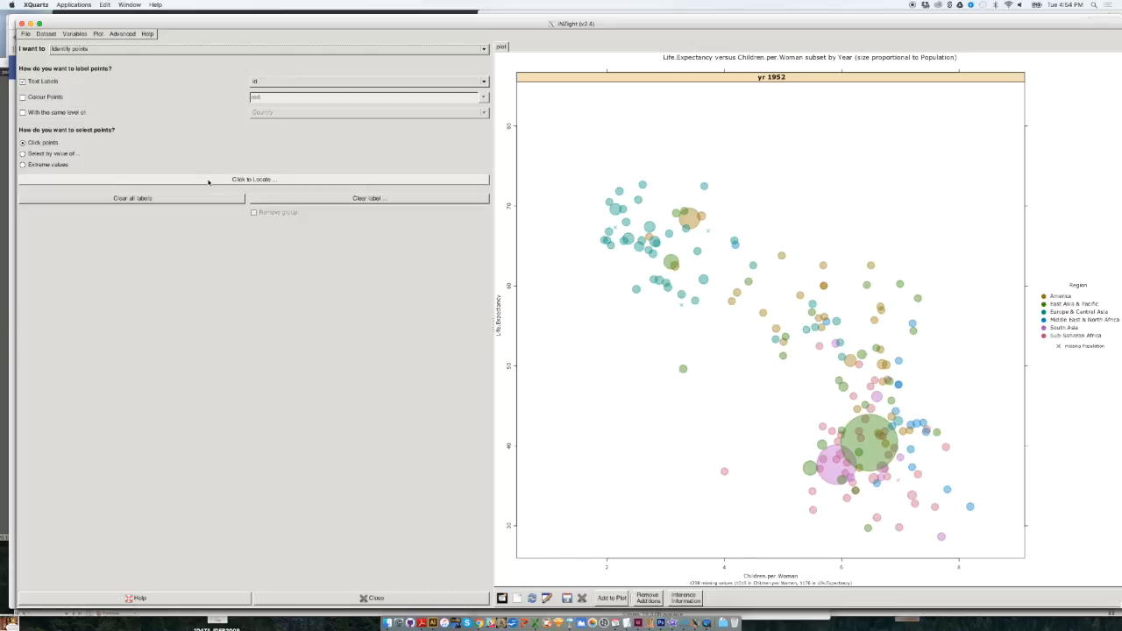
pyautogui.click(248, 178)
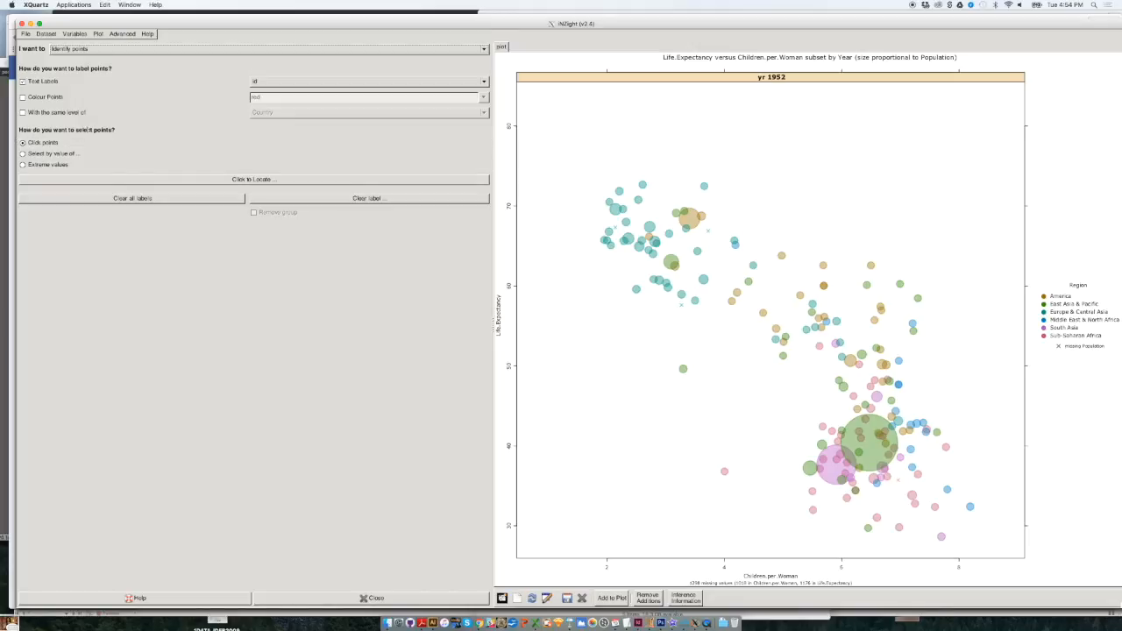
pyautogui.click(144, 179)
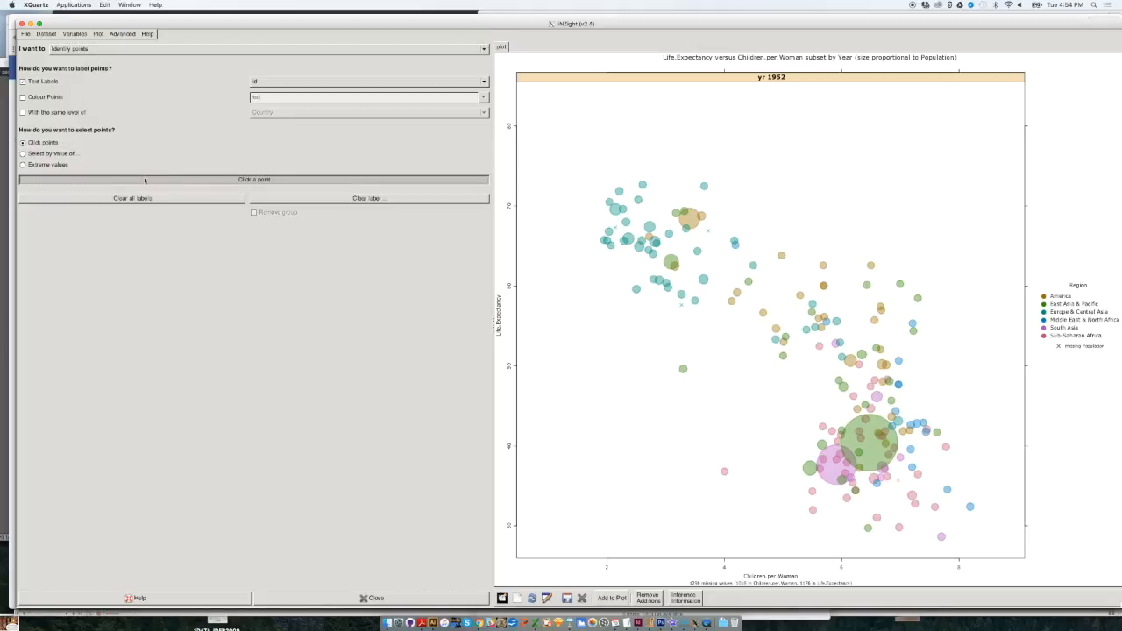
pyautogui.click(856, 425)
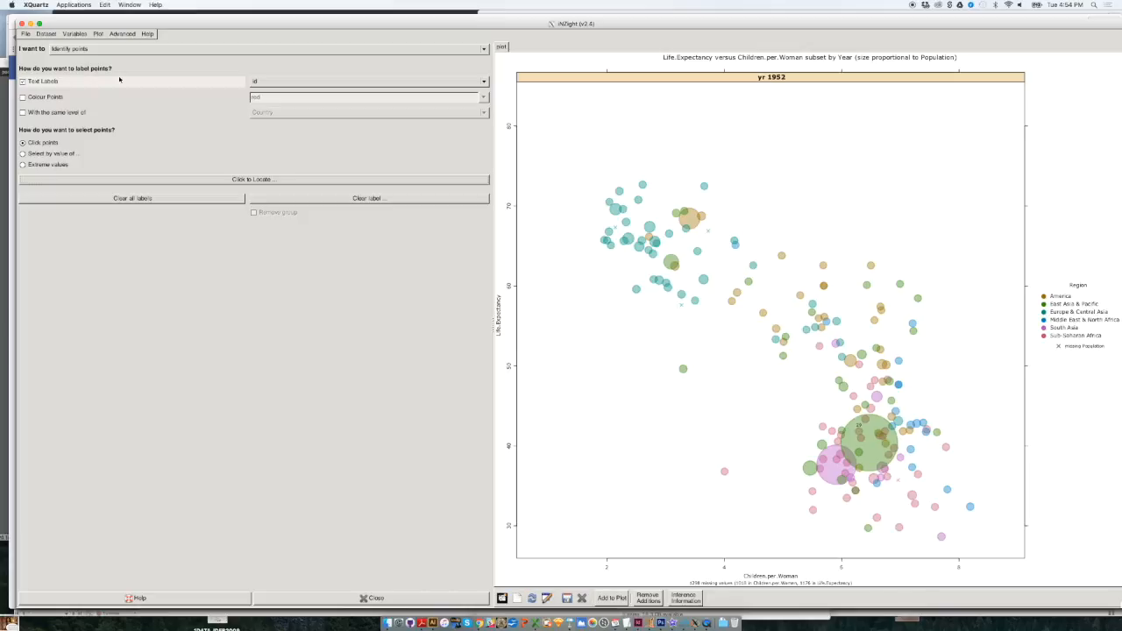
# Change the text labels to Country and label the large green bubble for China.
pyautogui.click(254, 81)
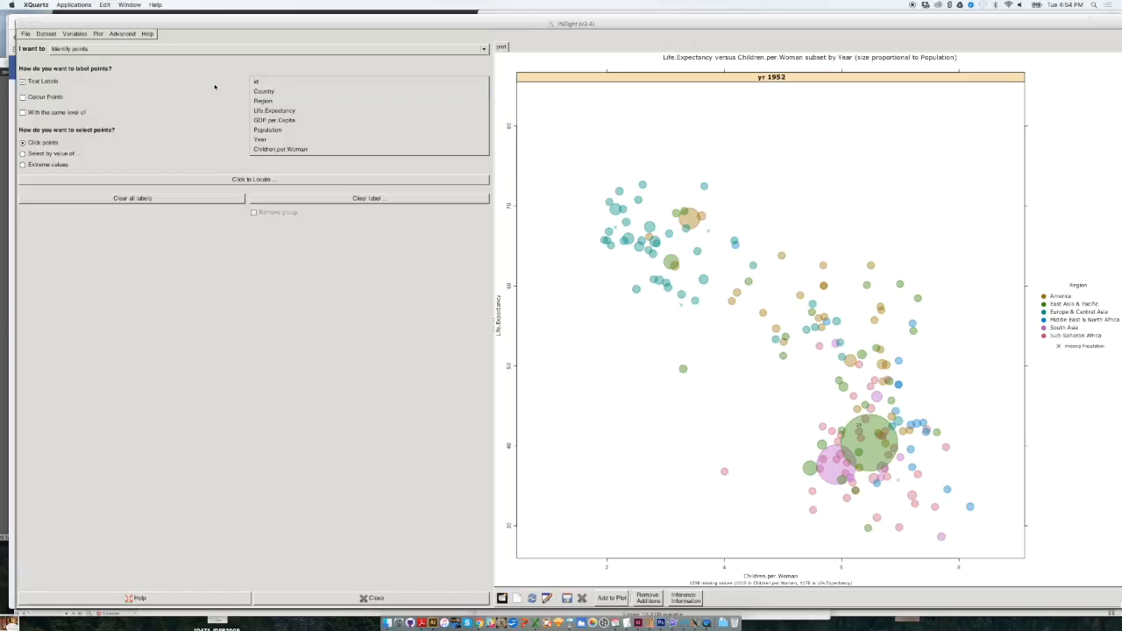
pyautogui.click(269, 82)
pyautogui.click(268, 82)
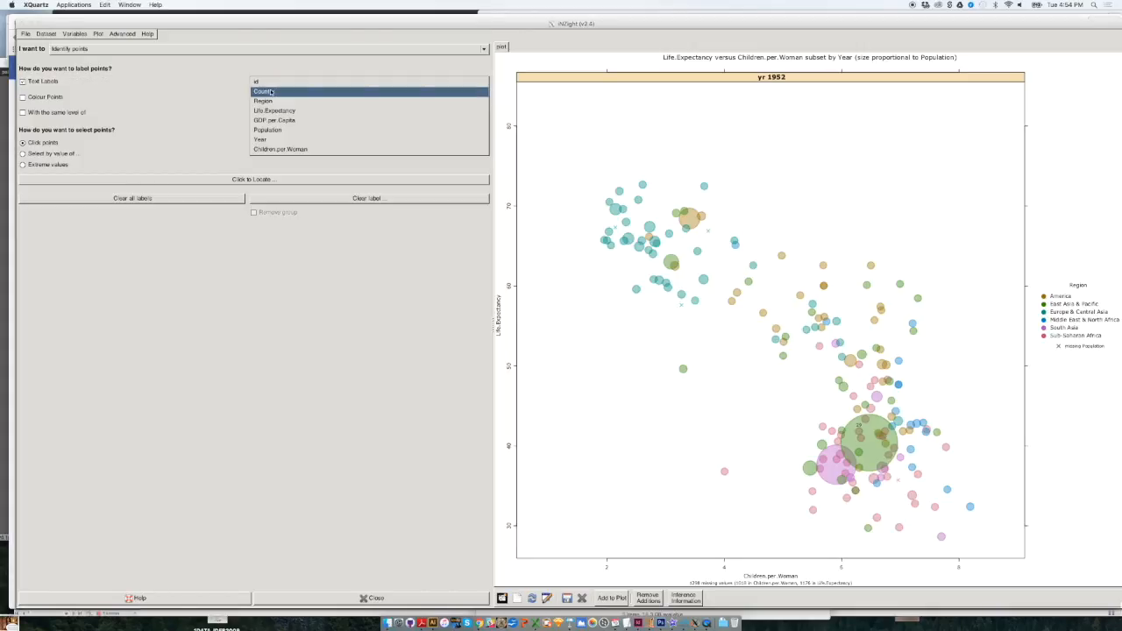
pyautogui.click(267, 91)
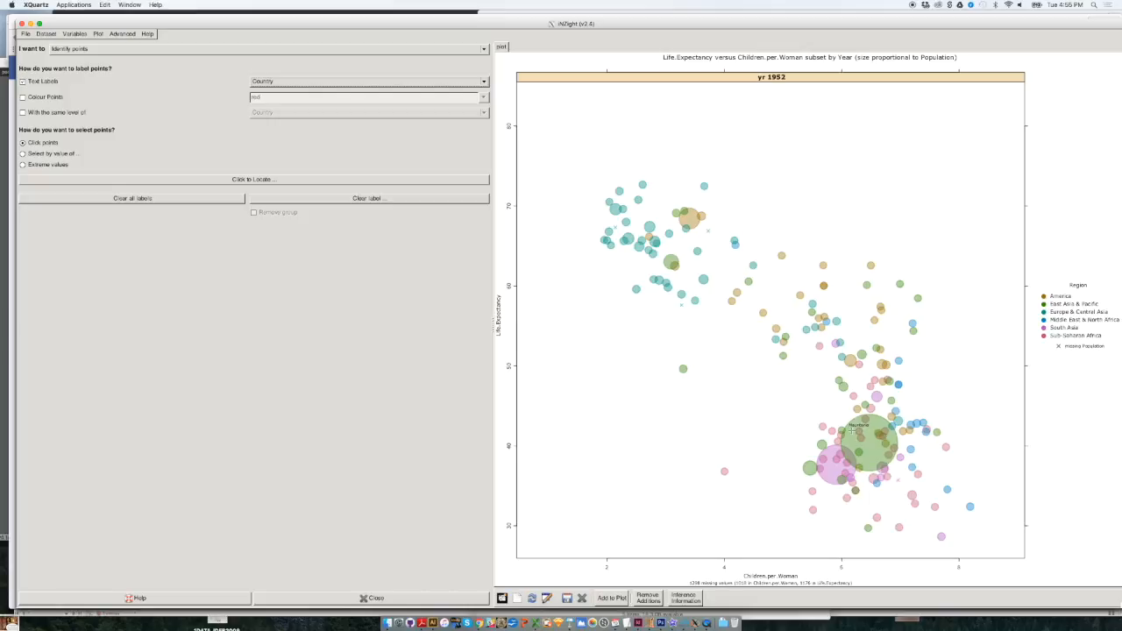
pyautogui.click(263, 179)
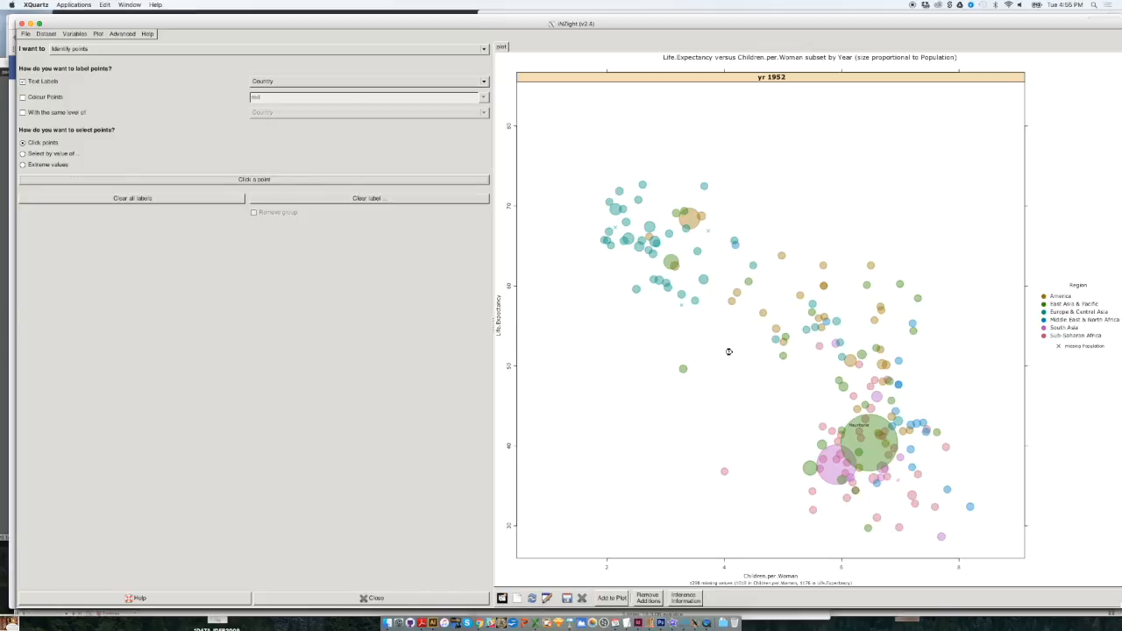
pyautogui.click(874, 448)
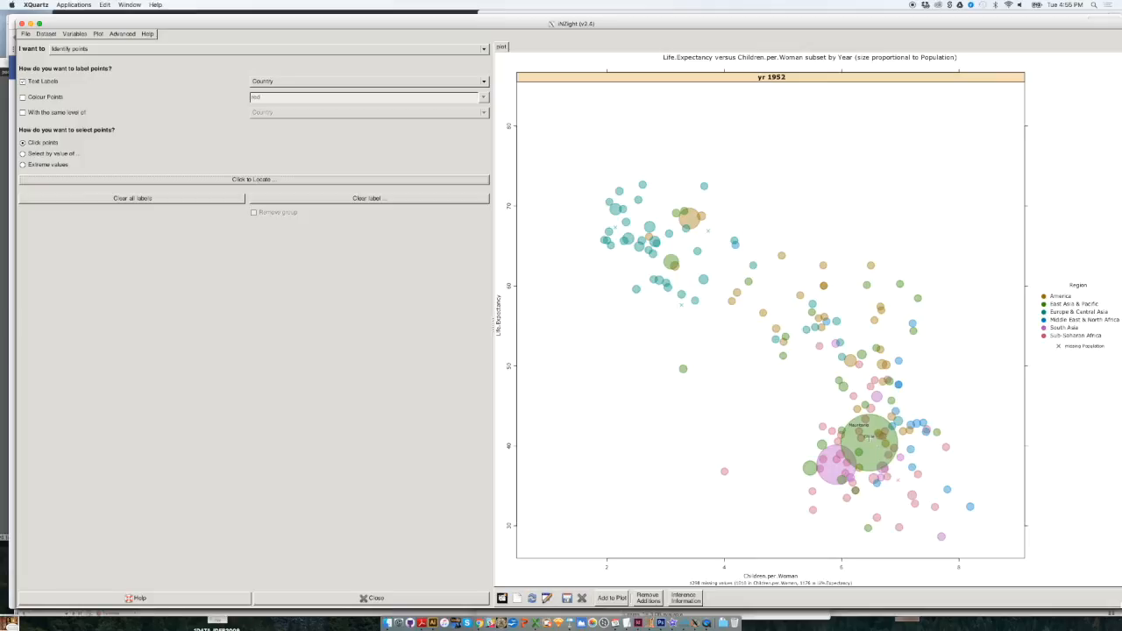